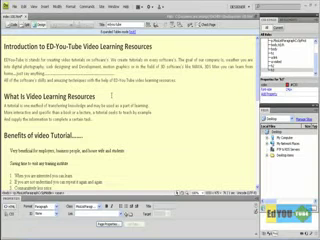
Show the Insert panel and switch its category to Layout
left_click(114, 6)
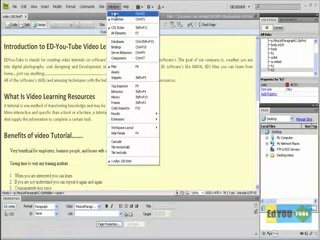
left_click(113, 13)
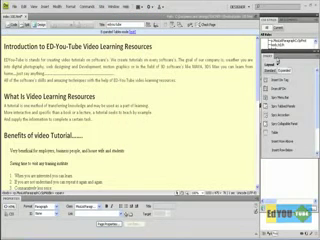
left_click(275, 69)
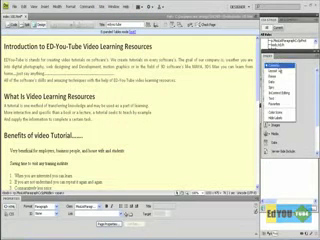
left_click(272, 71)
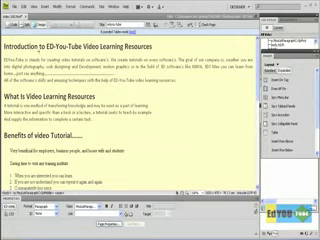
Draw an AP Div across the page, name it 'content', then reposition and widen it
left_click_drag(33, 47, 236, 180)
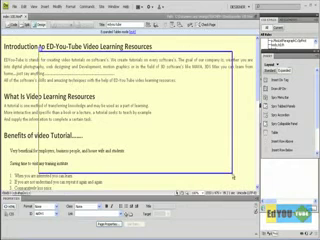
left_click(42, 47)
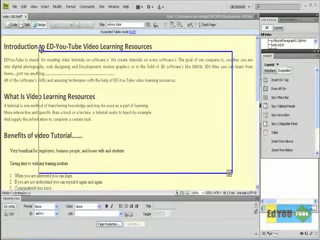
left_click(42, 47)
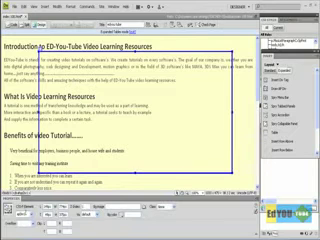
double_click(22, 213)
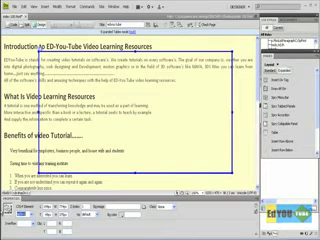
type("content")
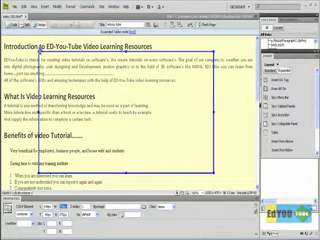
left_click_drag(44, 46, 40, 46)
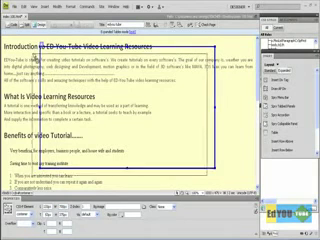
mouse_move(44, 44)
left_mouse_down()
mouse_move(46, 48)
mouse_move(55, 44)
mouse_move(42, 44)
left_mouse_up()
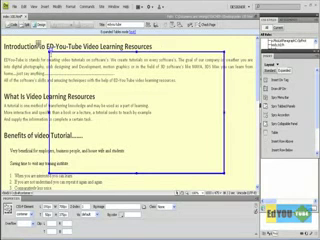
Move all the page's headings, paragraphs and lists into the 'content' div
right_click(56, 62)
key("Escape")
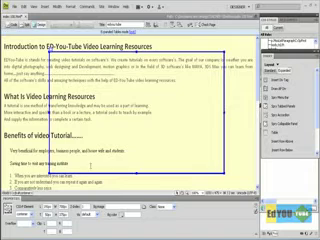
scroll(120, 130, "down", 2)
scroll(120, 130, "down", 3)
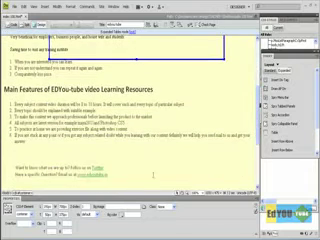
mouse_move(133, 173)
left_mouse_down()
mouse_move(12, 68)
mouse_move(8, 19)
left_mouse_up()
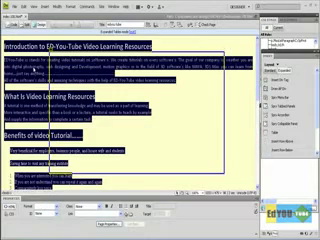
scroll(123, 125, "down", 5)
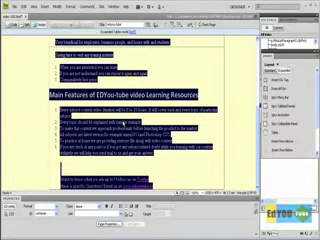
scroll(65, 32, "up", 3)
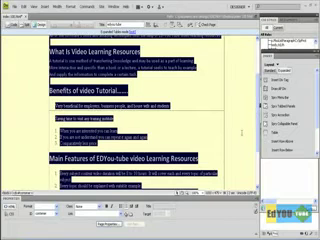
scroll(211, 152, "up", 3)
left_click(210, 149)
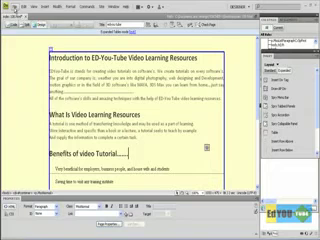
left_click(16, 5)
key("Escape")
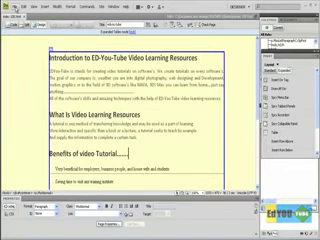
Open the page in Firefox via File > Preview in Browser
left_click(4, 3)
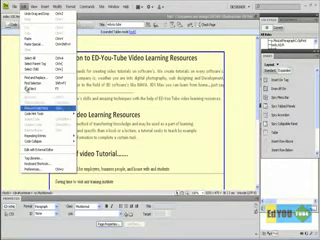
mouse_move(40, 127)
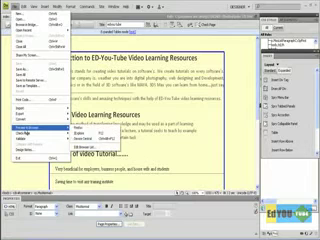
left_click(78, 127)
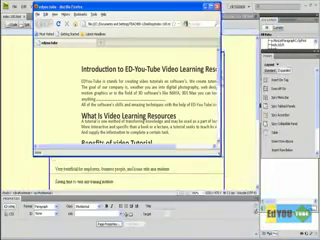
Shrink, resize and restore the Firefox preview window, then close the preview
mouse_move(295, 231)
left_mouse_down()
mouse_move(222, 172)
mouse_move(285, 232)
left_mouse_up()
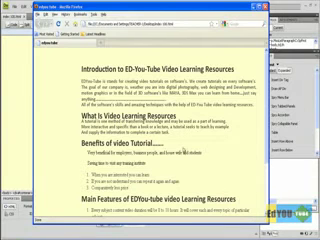
mouse_move(288, 226)
left_mouse_down()
mouse_move(190, 145)
mouse_move(255, 200)
mouse_move(218, 156)
mouse_move(284, 228)
mouse_move(232, 160)
mouse_move(284, 228)
left_mouse_up()
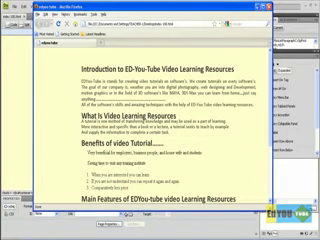
mouse_move(296, 231)
left_mouse_down()
mouse_move(258, 216)
mouse_move(296, 231)
left_mouse_up()
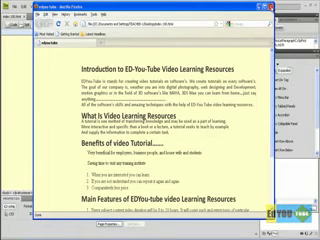
key("alt+Tab")
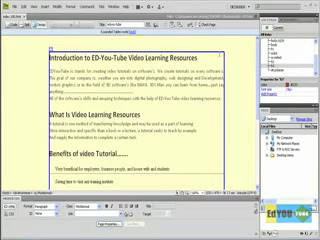
Give the #container rule a top margin of 0 and auto left/right margins, and apply
double_click(277, 71)
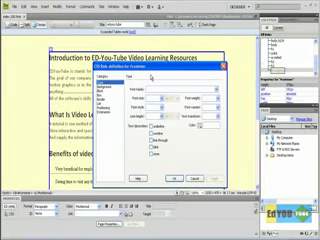
left_click_drag(147, 67, 134, 43)
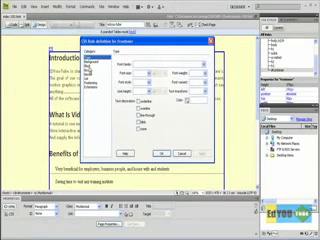
left_click(88, 72)
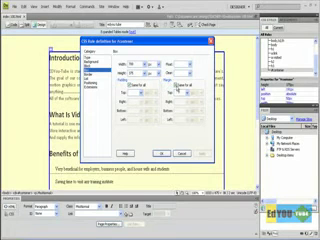
left_click(178, 86)
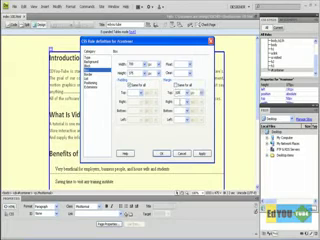
left_click(187, 101)
left_click(181, 108)
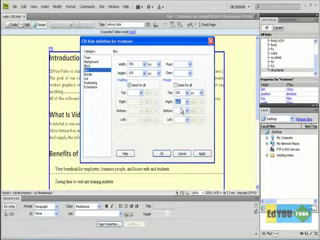
type("0")
left_click(178, 101)
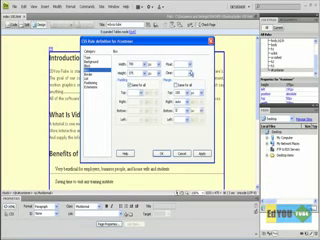
left_click(187, 118)
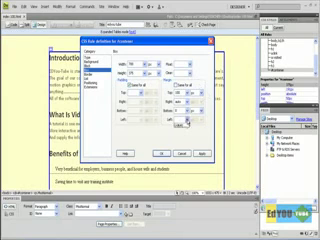
left_click(180, 126)
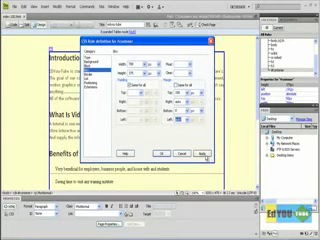
left_click(202, 153)
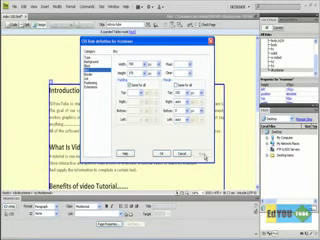
Clear the #container rule's Position value and save the rule
left_click(92, 83)
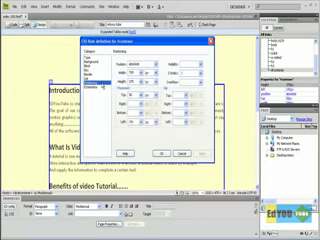
left_click(148, 64)
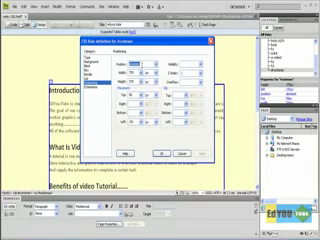
key("BackSpace")
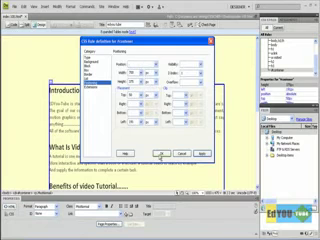
left_click(162, 155)
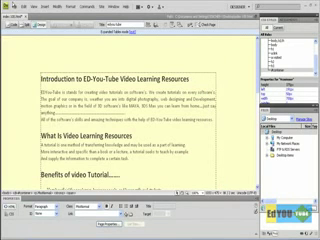
Preview the page in Firefox again
left_click(23, 5)
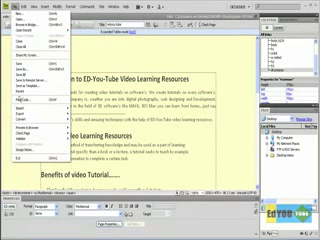
left_click(23, 5)
left_click(23, 5)
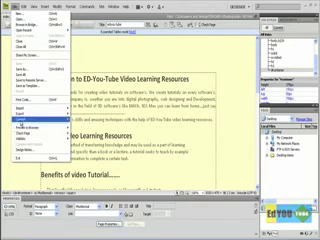
mouse_move(42, 128)
left_click(85, 128)
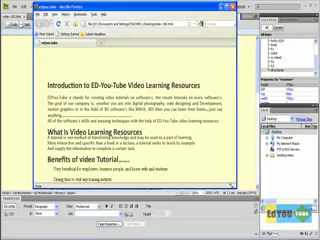
Narrow and widen the Firefox preview window, then reload the page
mouse_move(238, 232)
left_mouse_down()
mouse_move(263, 237)
mouse_move(278, 231)
left_mouse_up()
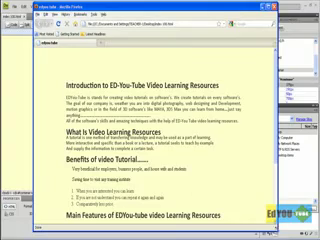
left_click(69, 57)
left_click_drag(287, 234, 220, 150)
scroll(120, 100, "down", 2)
scroll(120, 100, "down", 5)
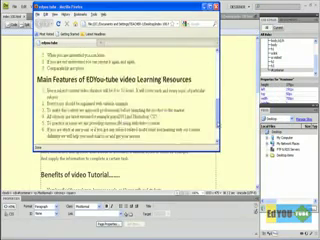
scroll(120, 100, "up", 5)
scroll(125, 90, "down", 3)
scroll(125, 90, "down", 1)
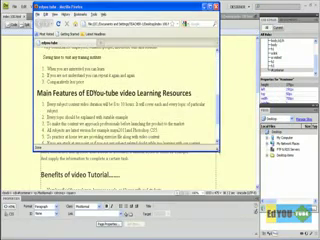
mouse_move(220, 152)
left_mouse_down()
mouse_move(245, 190)
mouse_move(240, 190)
mouse_move(220, 152)
mouse_move(248, 213)
mouse_move(281, 239)
mouse_move(278, 232)
left_mouse_up()
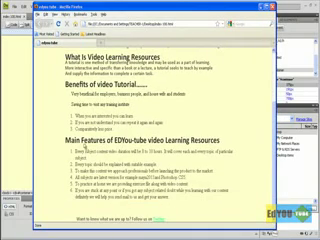
scroll(155, 140, "up", 3)
left_click(68, 27)
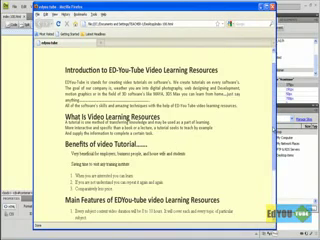